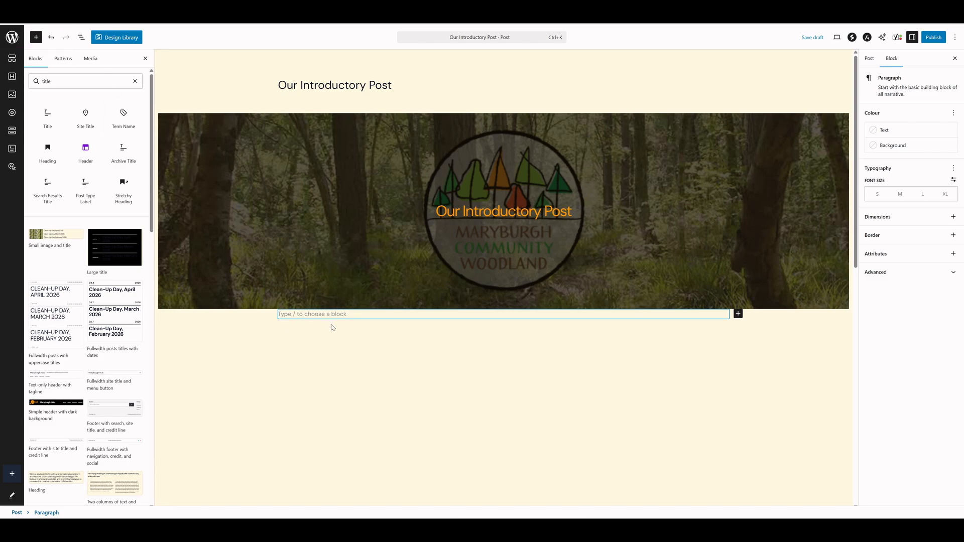
Insert a Container block below the banner with a narrow-and-wide two-column layout and set its container width to Boxed
{"action": "type", "text": "/"}
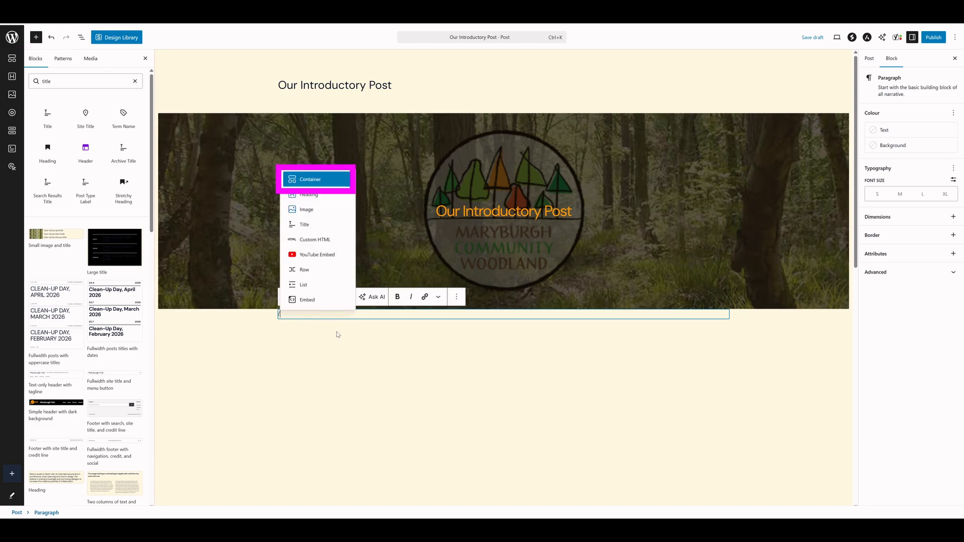
{"action": "left_click", "coordinate": [317, 179]}
{"action": "scroll", "coordinate": [336, 173], "scroll_direction": "down", "scroll_amount": 2}
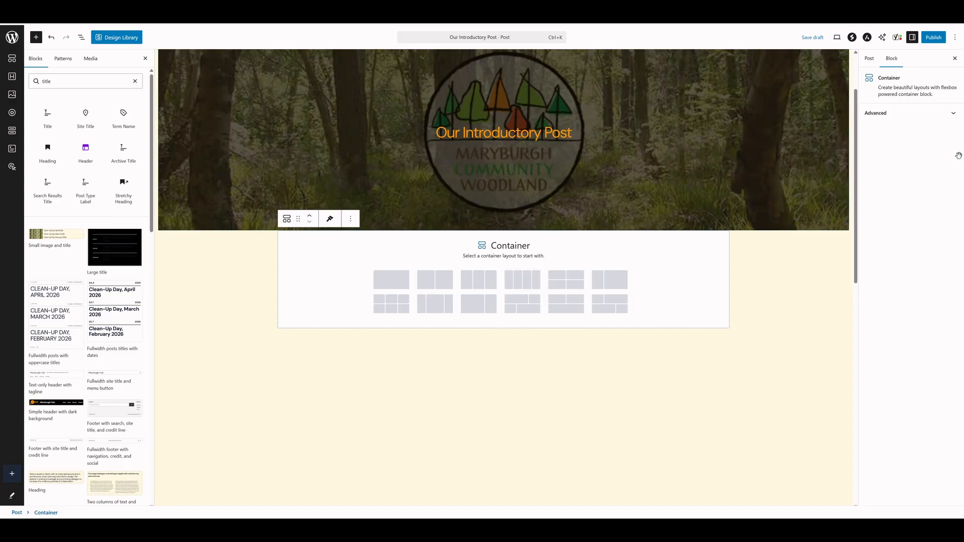
{"action": "left_click", "coordinate": [613, 278]}
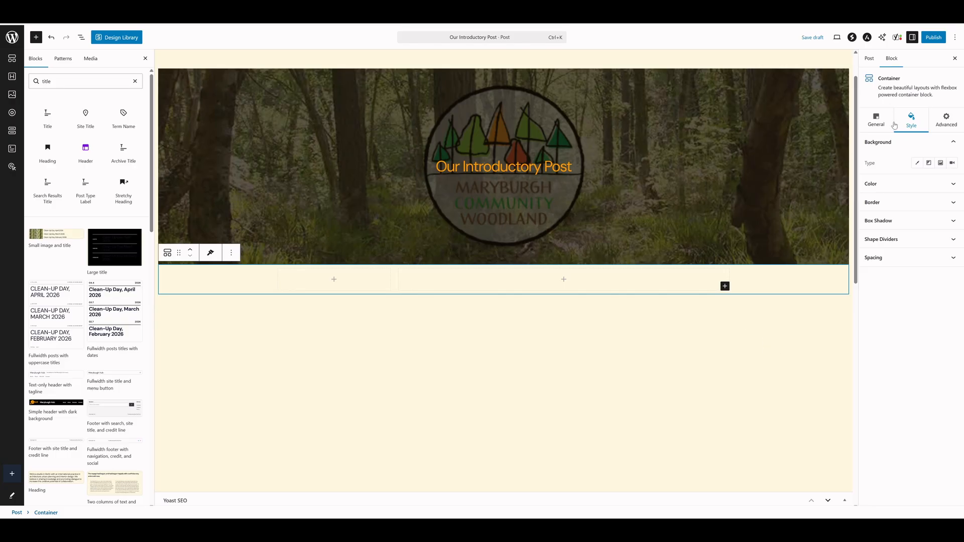
{"action": "left_click", "coordinate": [875, 120]}
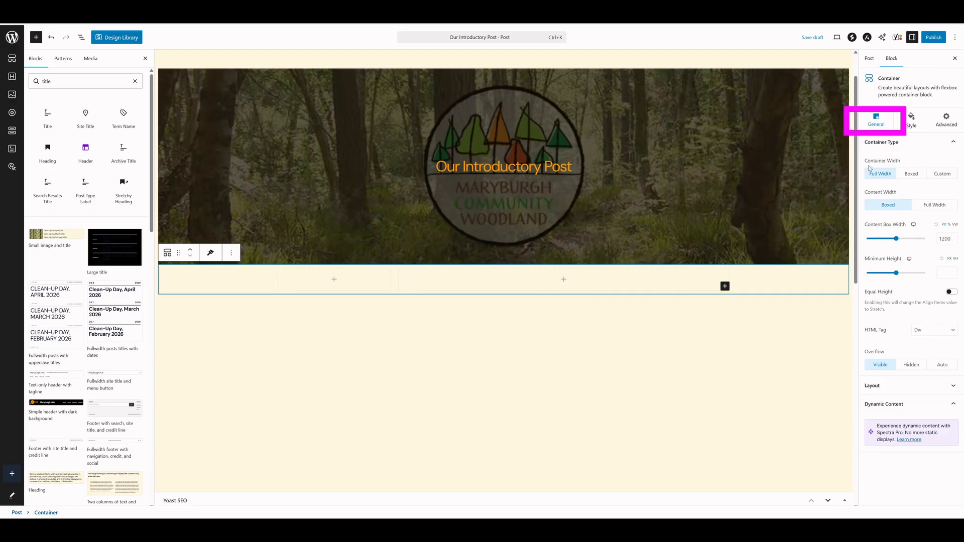
{"action": "left_click", "coordinate": [911, 175]}
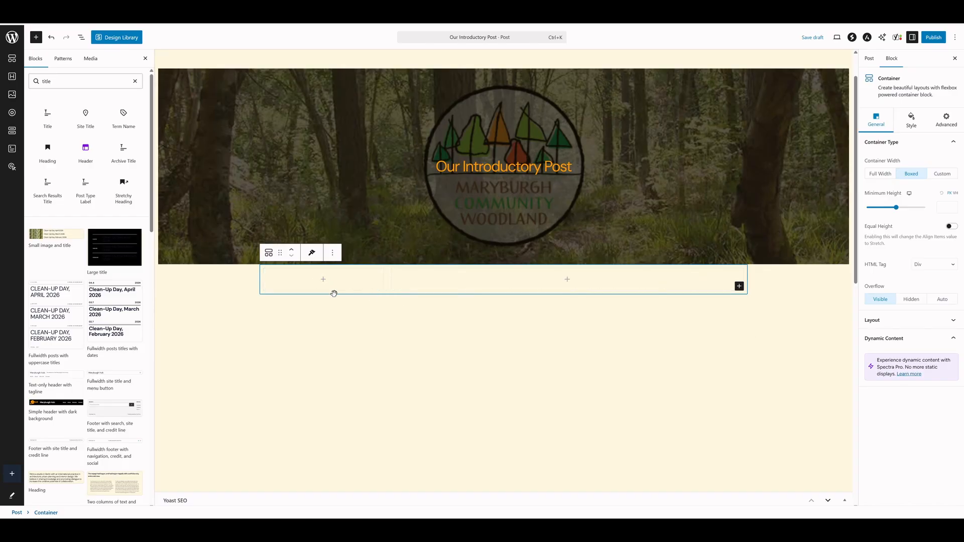
Give the narrow column's container a Solid border with width 5 on all sides and orange colour FD9800
{"action": "left_click", "coordinate": [357, 279]}
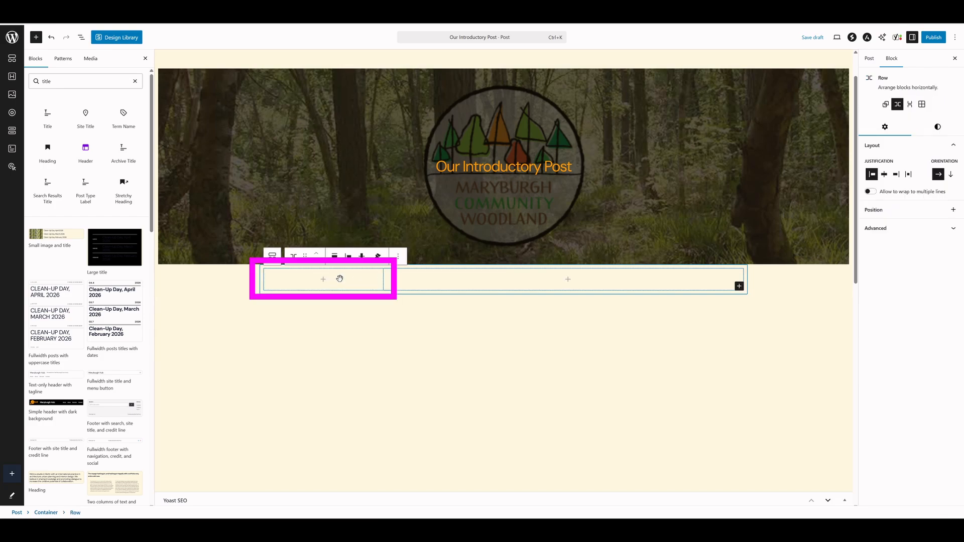
{"action": "left_click", "coordinate": [339, 279]}
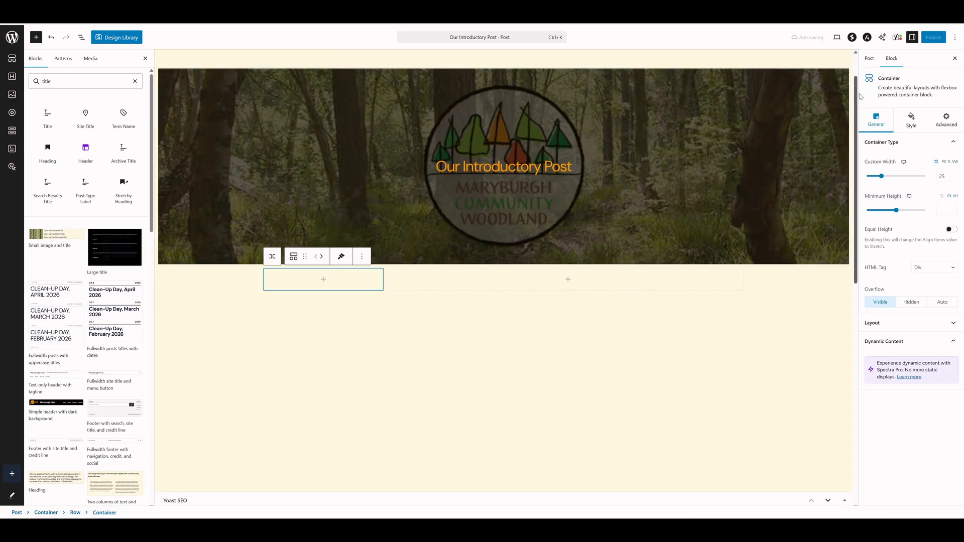
{"action": "left_click", "coordinate": [912, 123]}
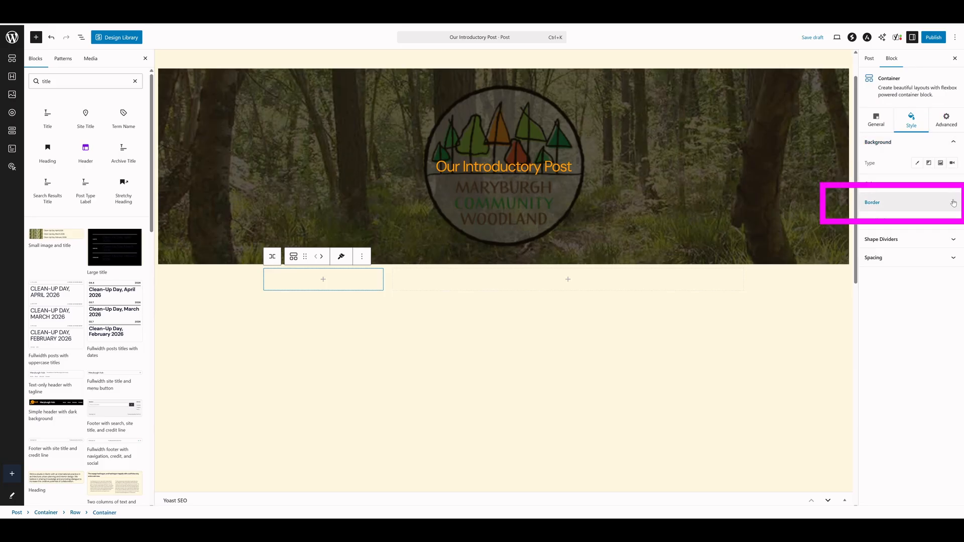
{"action": "left_click", "coordinate": [952, 204]}
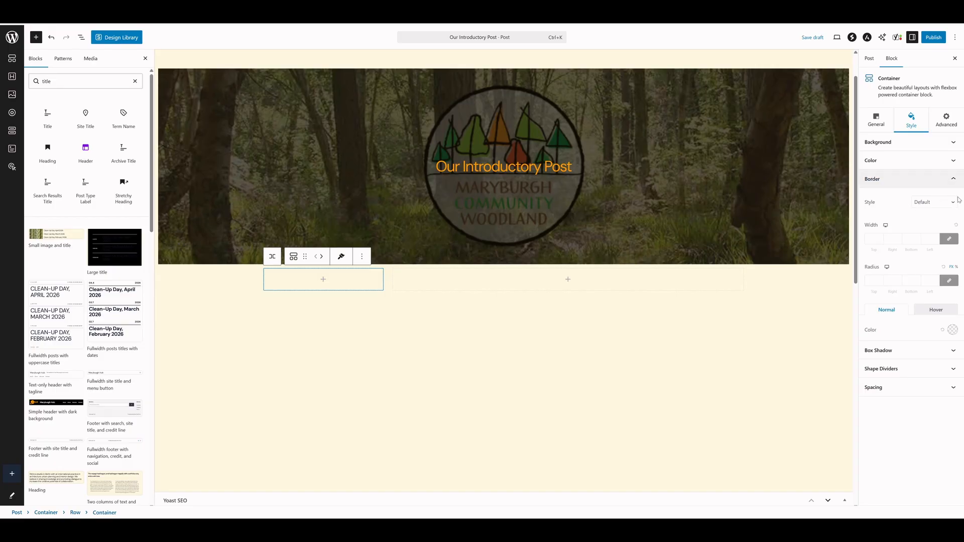
{"action": "left_click", "coordinate": [954, 203]}
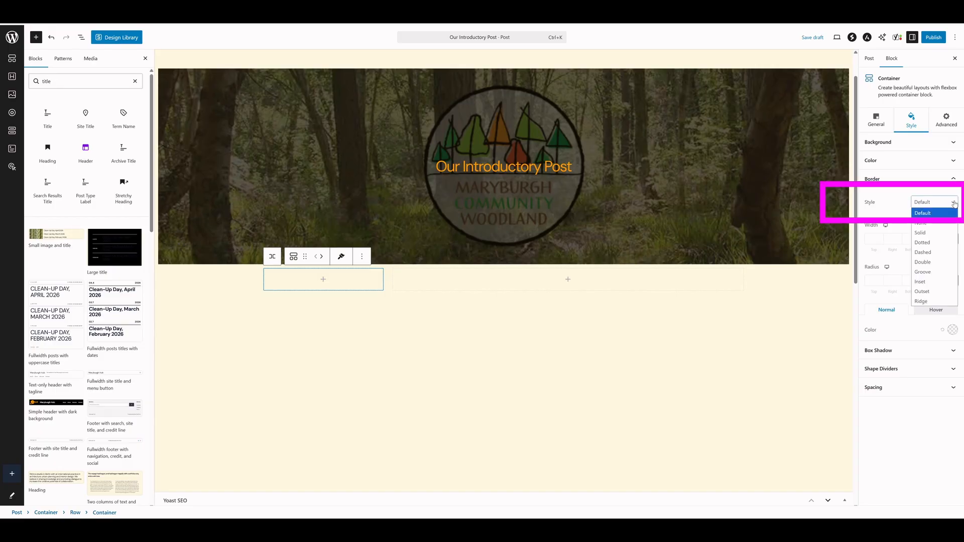
{"action": "left_click", "coordinate": [939, 233]}
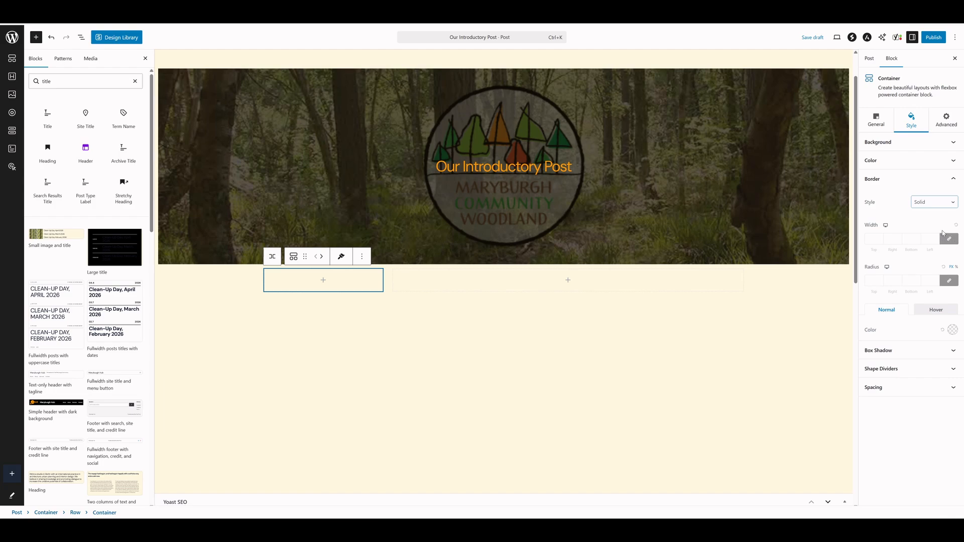
{"action": "left_click", "coordinate": [871, 239]}
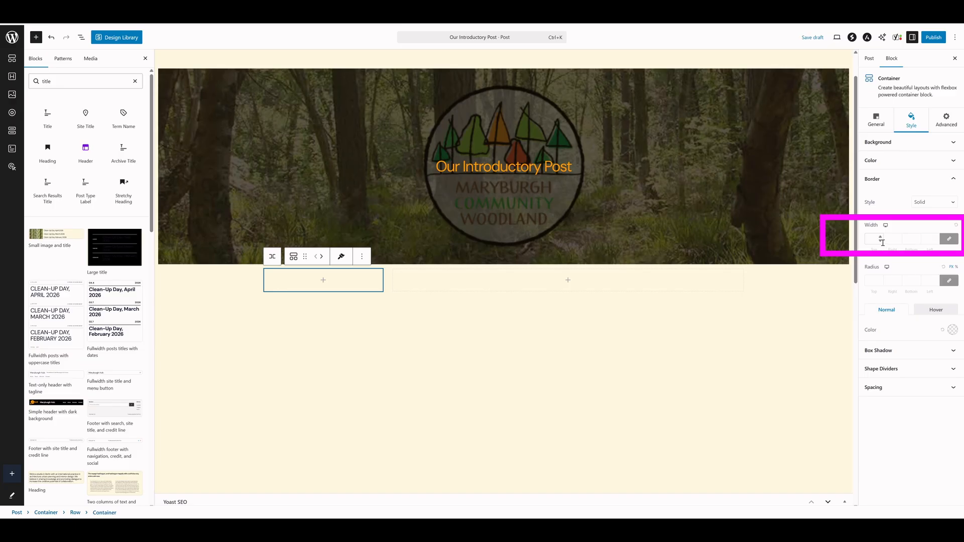
{"action": "type", "text": "5"}
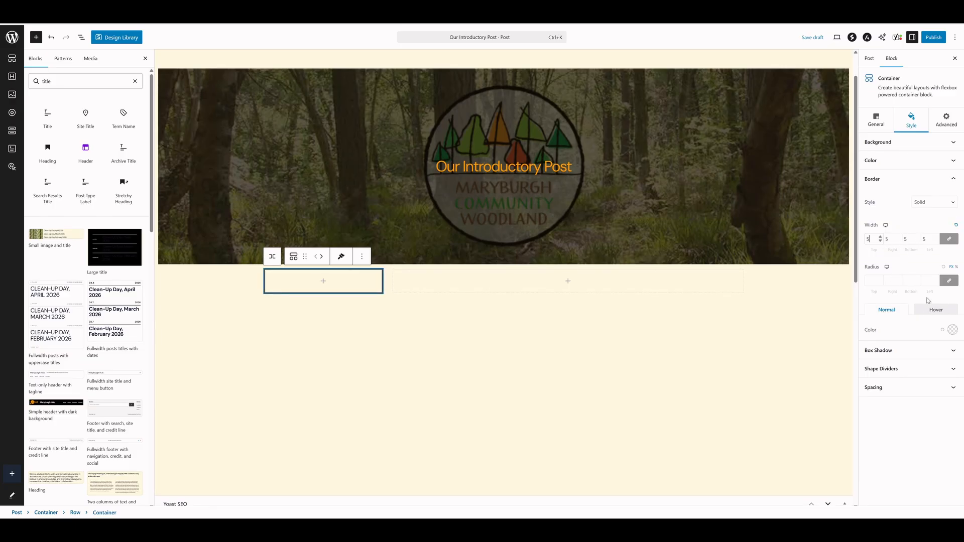
{"action": "left_click", "coordinate": [952, 329]}
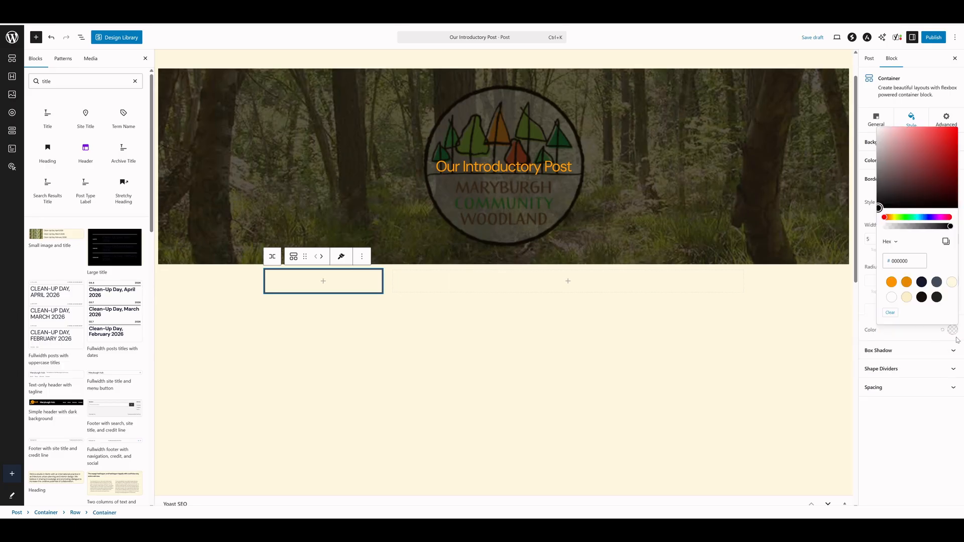
{"action": "left_click", "coordinate": [891, 282]}
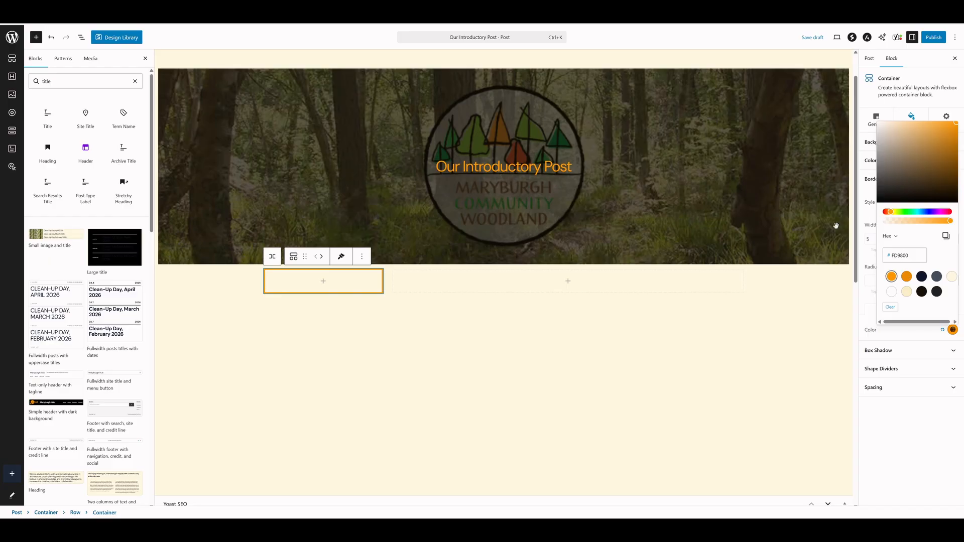
Add a normal-state box shadow to the narrow container with horizontal 3, vertical 8, blur 12 and spread 6
{"action": "left_click", "coordinate": [952, 353]}
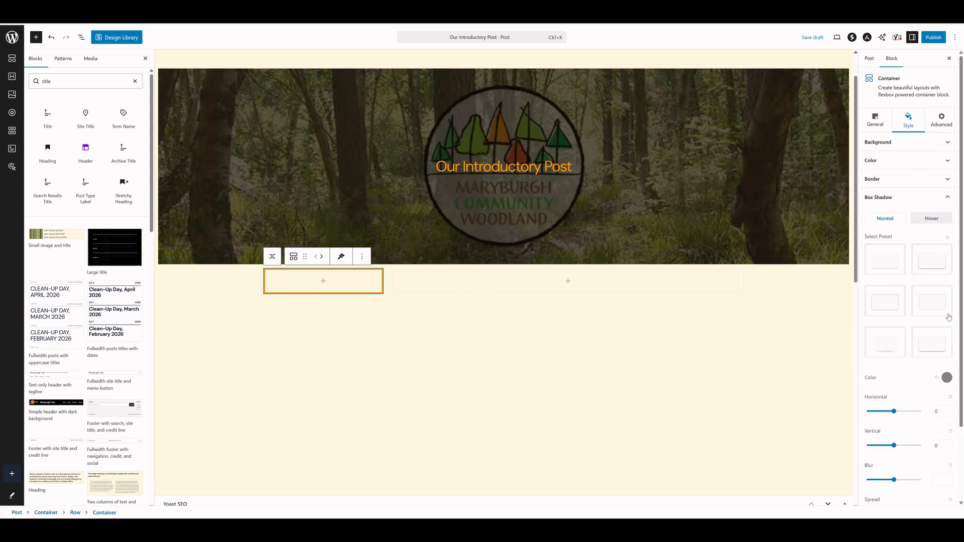
{"action": "scroll", "coordinate": [961, 297], "scroll_direction": "down", "scroll_amount": 3}
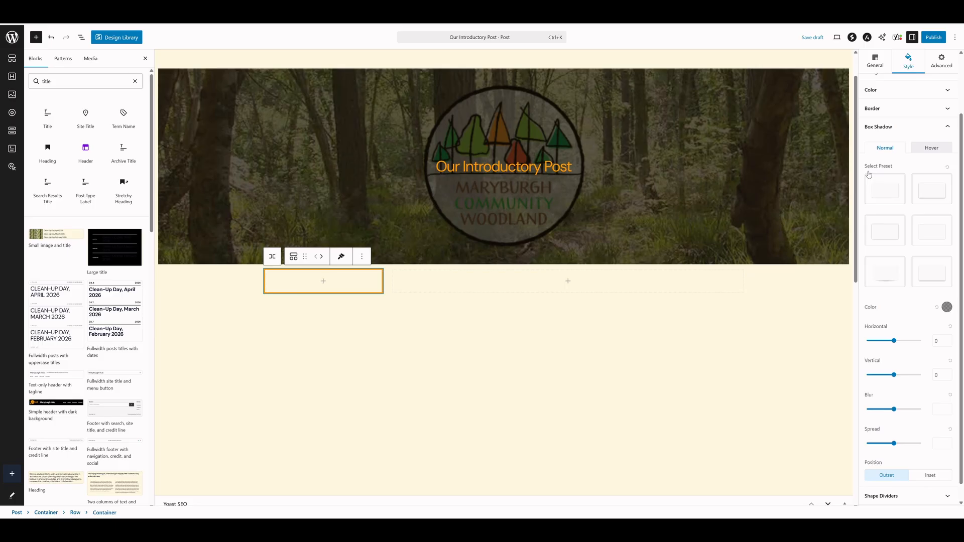
{"action": "left_click", "coordinate": [883, 151]}
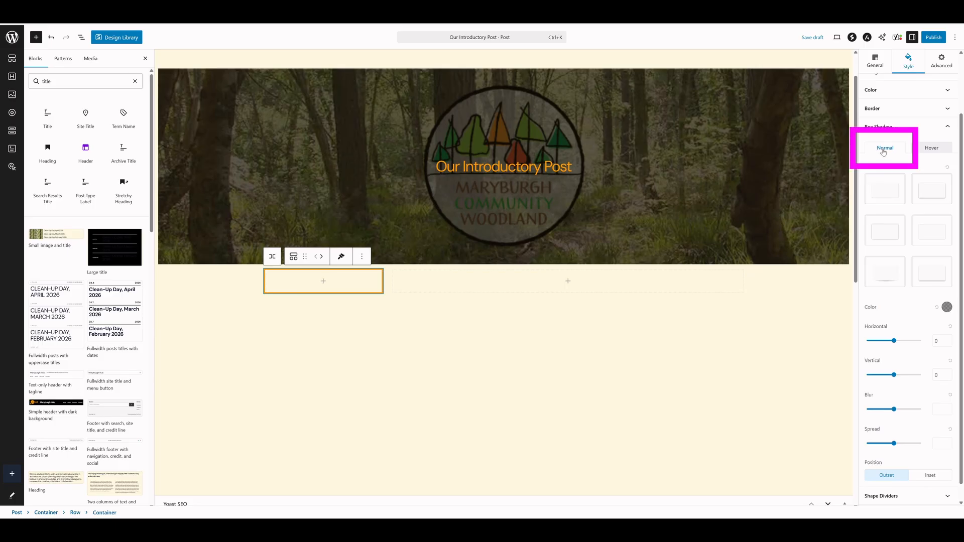
{"action": "double_click", "coordinate": [937, 340]}
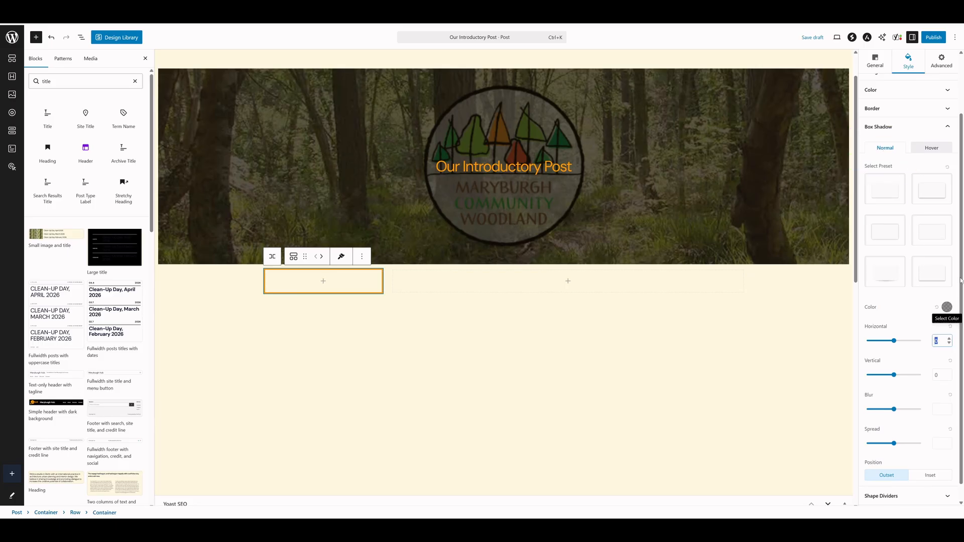
{"action": "type", "text": "3"}
{"action": "double_click", "coordinate": [936, 374]}
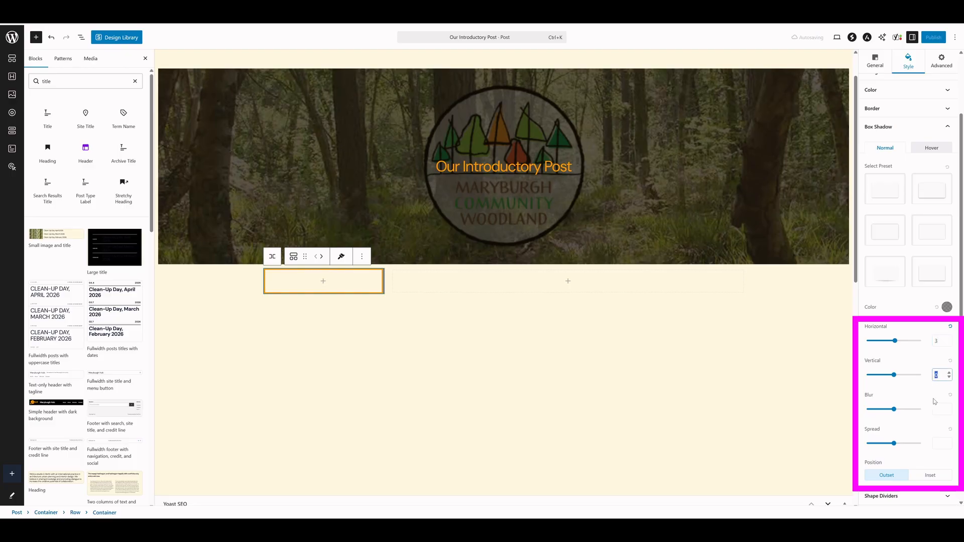
{"action": "type", "text": "8"}
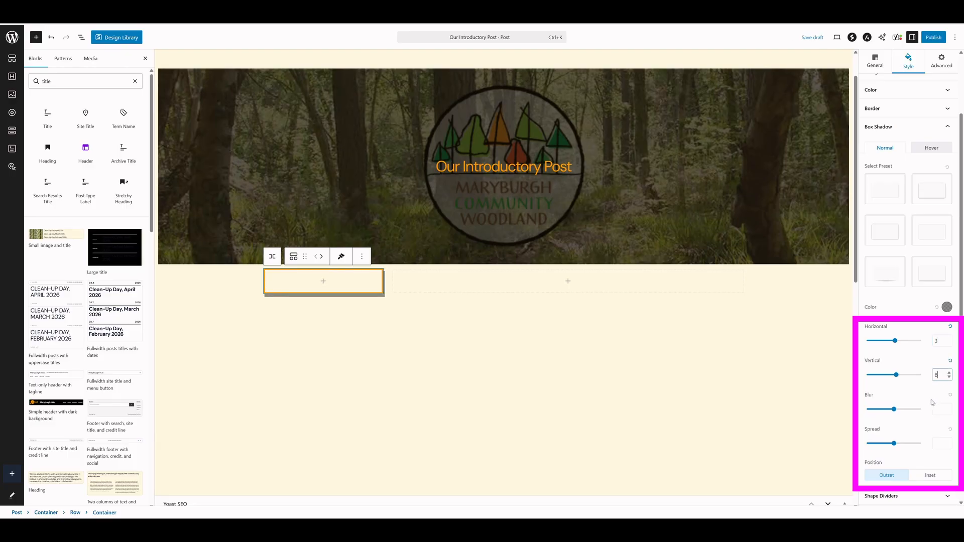
{"action": "left_click", "coordinate": [936, 408]}
{"action": "type", "text": "12"}
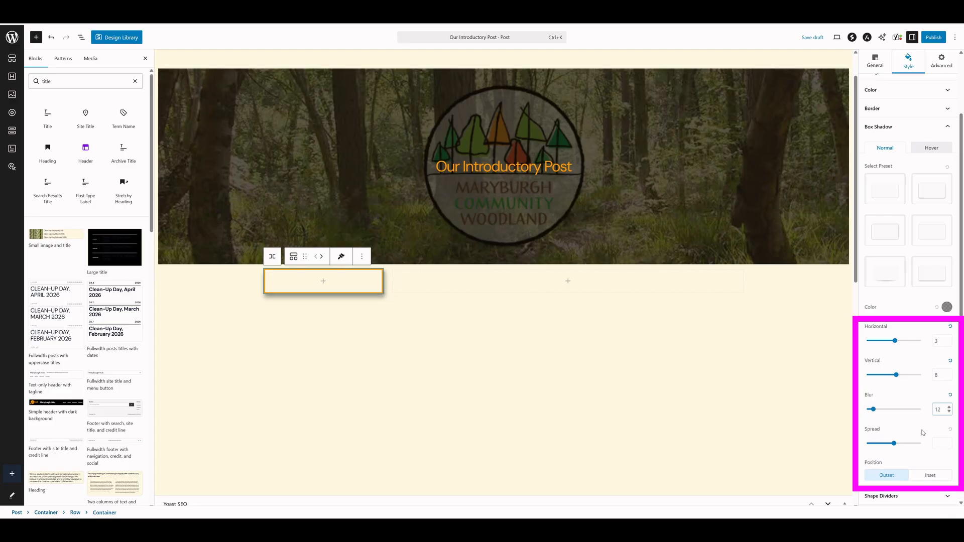
{"action": "left_click", "coordinate": [939, 443]}
{"action": "type", "text": "6"}
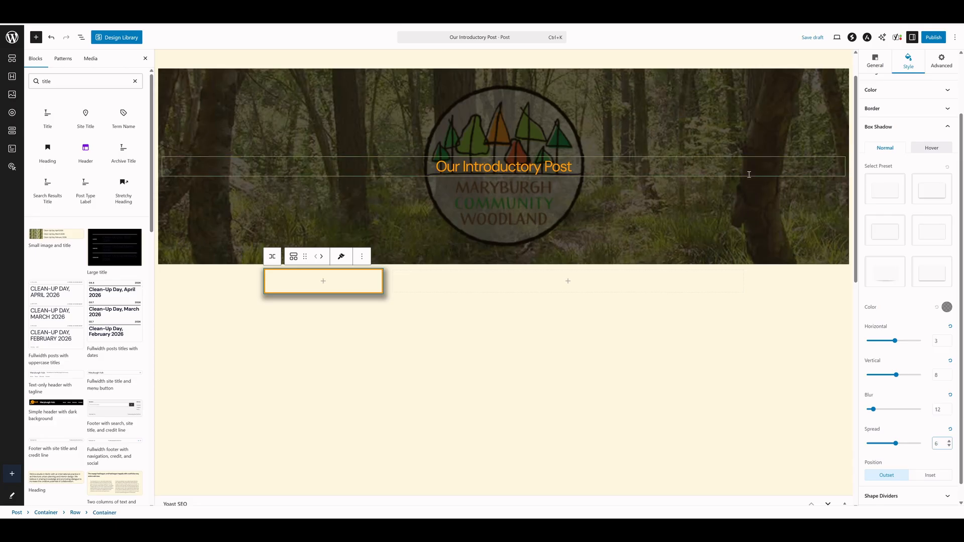
Insert an Image block in the narrow container using Bacon-Rolls-for-All.jpg from the media library, and enable its caption
{"action": "left_click", "coordinate": [322, 283]}
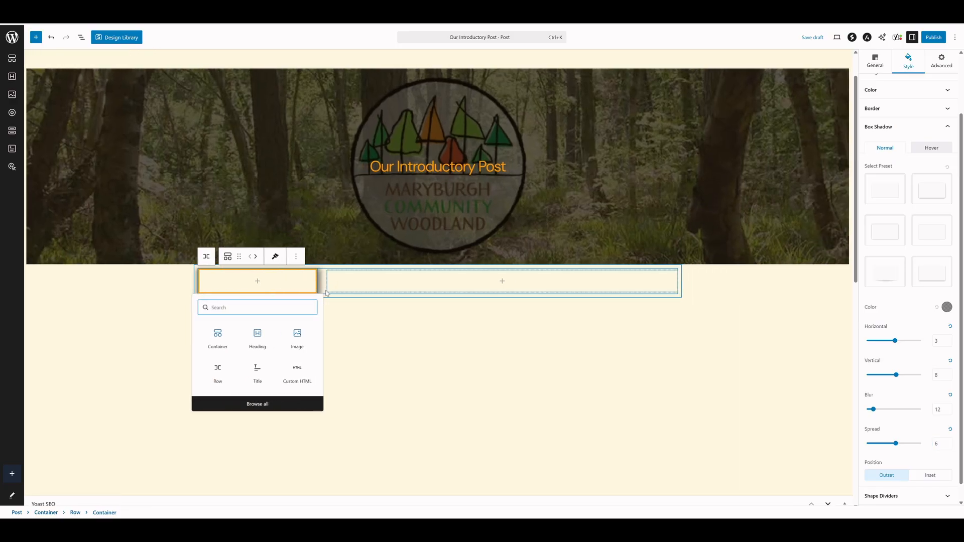
{"action": "left_click", "coordinate": [297, 334]}
{"action": "scroll", "coordinate": [326, 346], "scroll_direction": "down", "scroll_amount": 1}
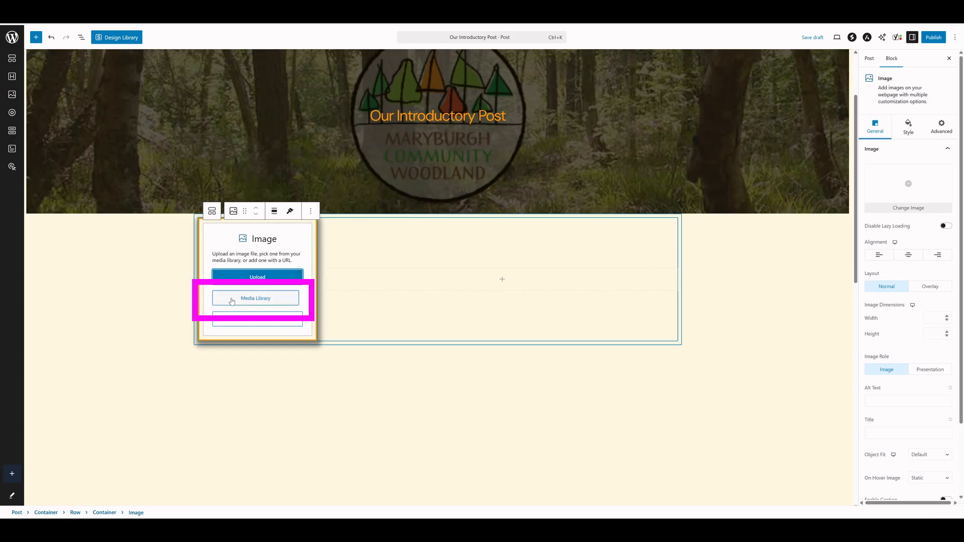
{"action": "left_click", "coordinate": [255, 298]}
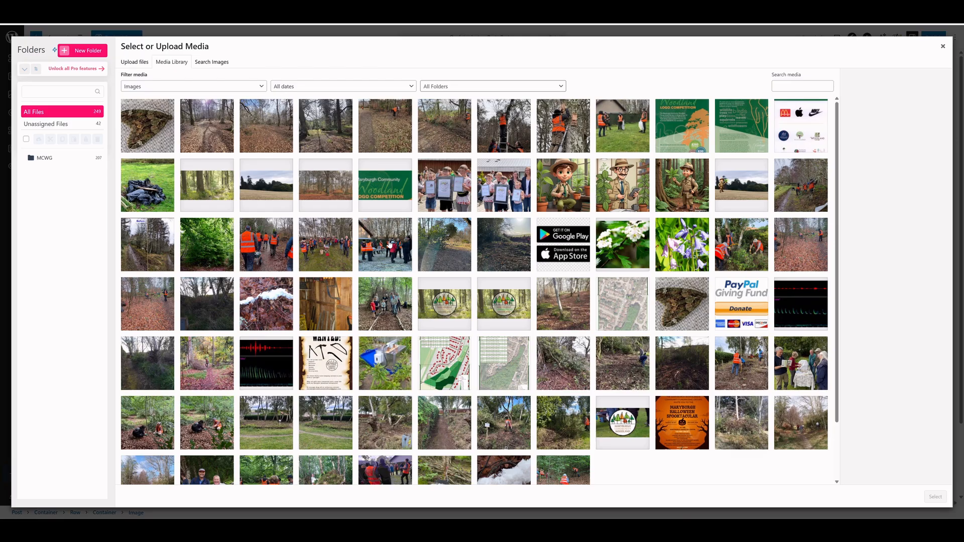
{"action": "left_click", "coordinate": [390, 245]}
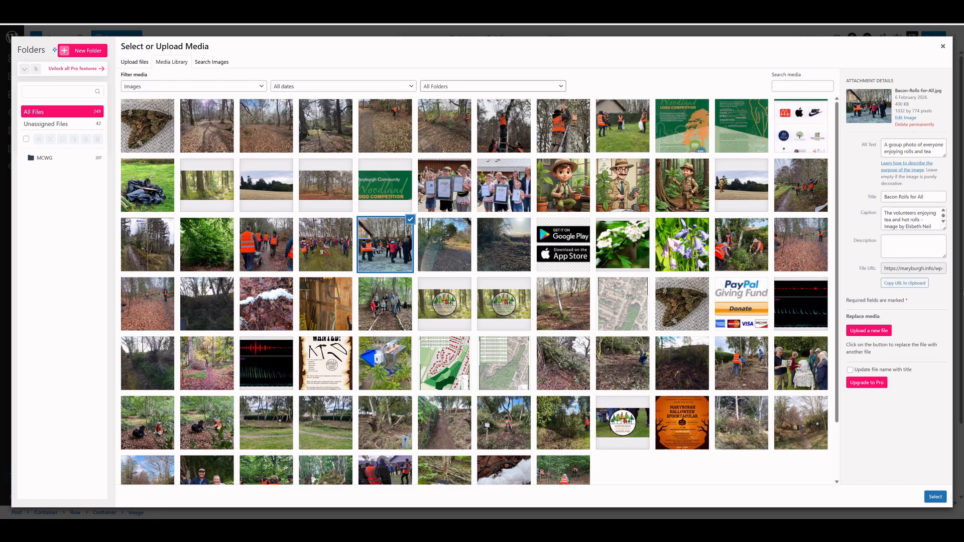
{"action": "left_click", "coordinate": [934, 497]}
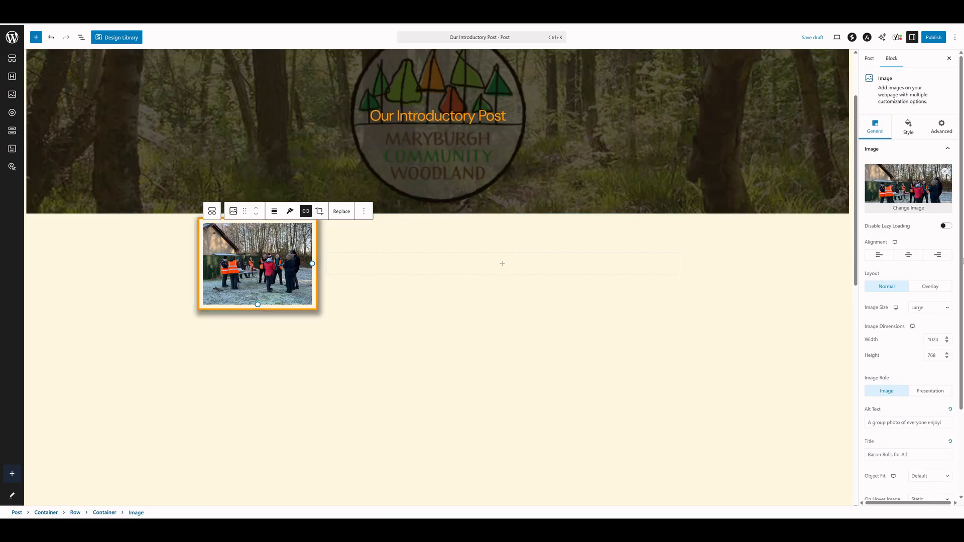
{"action": "left_click_drag", "start_coordinate": [961, 262], "coordinate": [962, 350]}
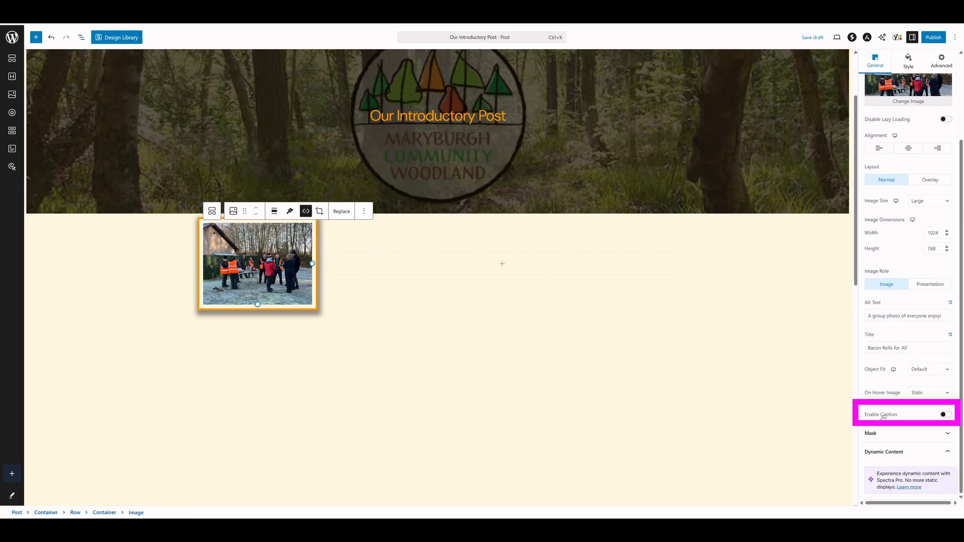
{"action": "left_click", "coordinate": [946, 414]}
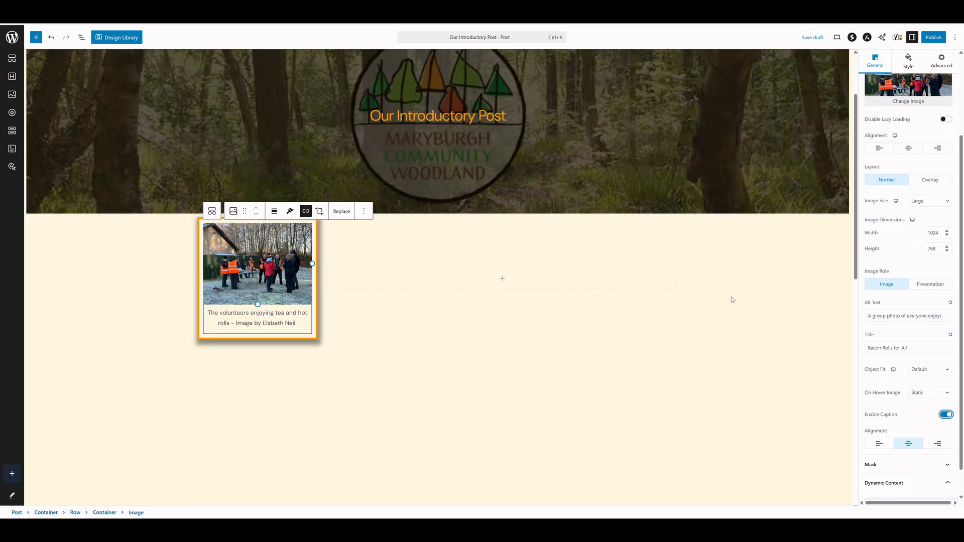
Add a Spectra Heading block to the wide column with the text "It was REALLY Cold That Day"
{"action": "left_click", "coordinate": [504, 280]}
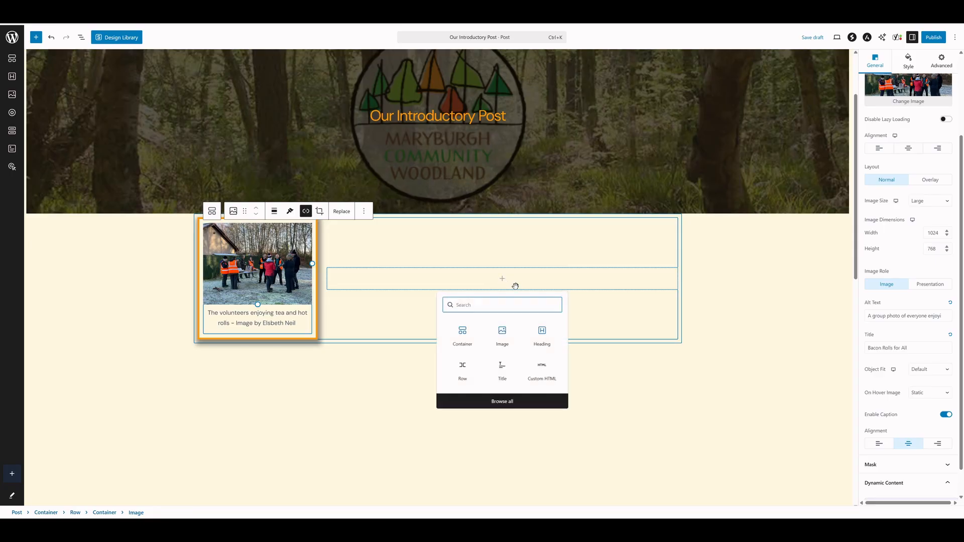
{"action": "left_click", "coordinate": [36, 38]}
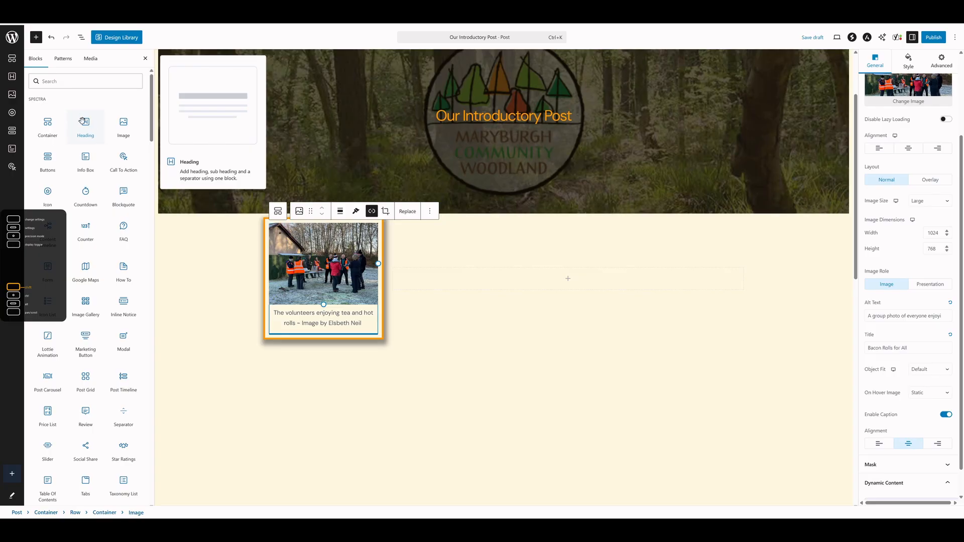
{"action": "left_click_drag", "start_coordinate": [86, 122], "coordinate": [541, 285]}
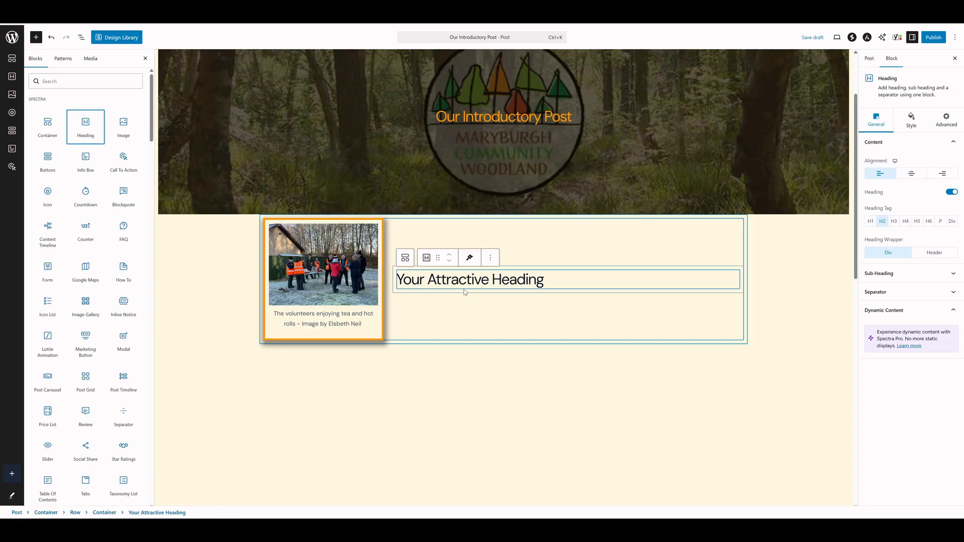
{"action": "left_click_drag", "start_coordinate": [545, 280], "coordinate": [400, 280]}
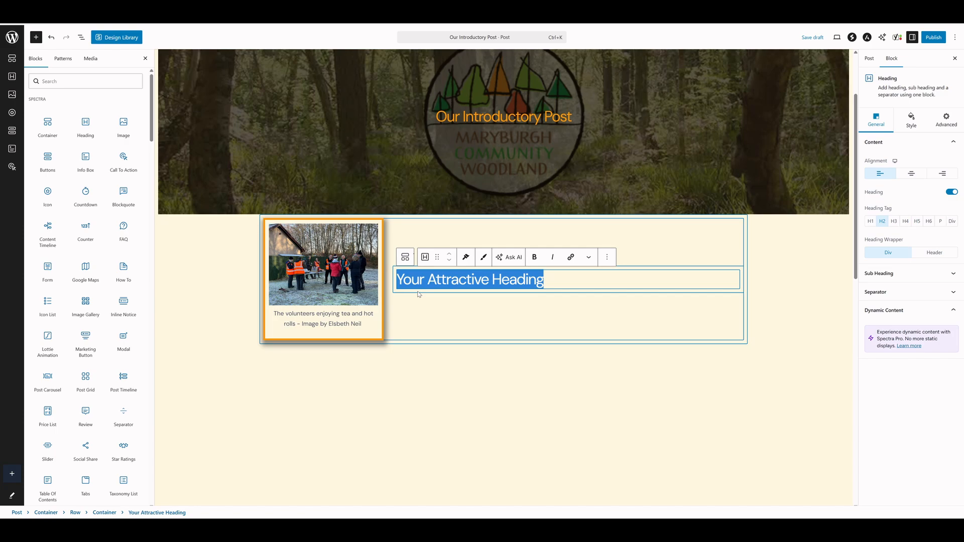
{"action": "type", "text": "It was REALLY Cold That Day"}
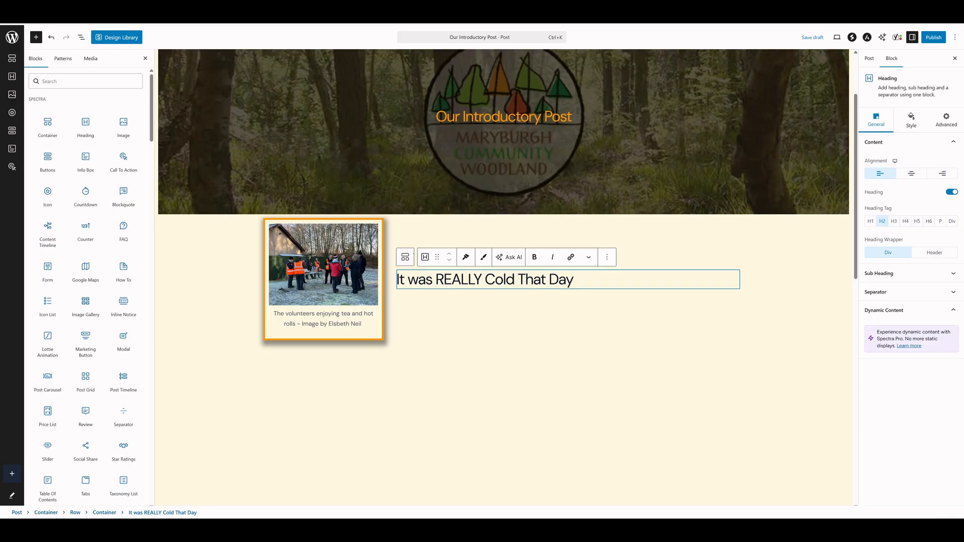
Add a Paragraph block under the wide column's heading with the text beginning "By the end of the morning, the volunteers made their way down"
{"action": "left_click", "coordinate": [83, 81]}
{"action": "type", "text": "para"}
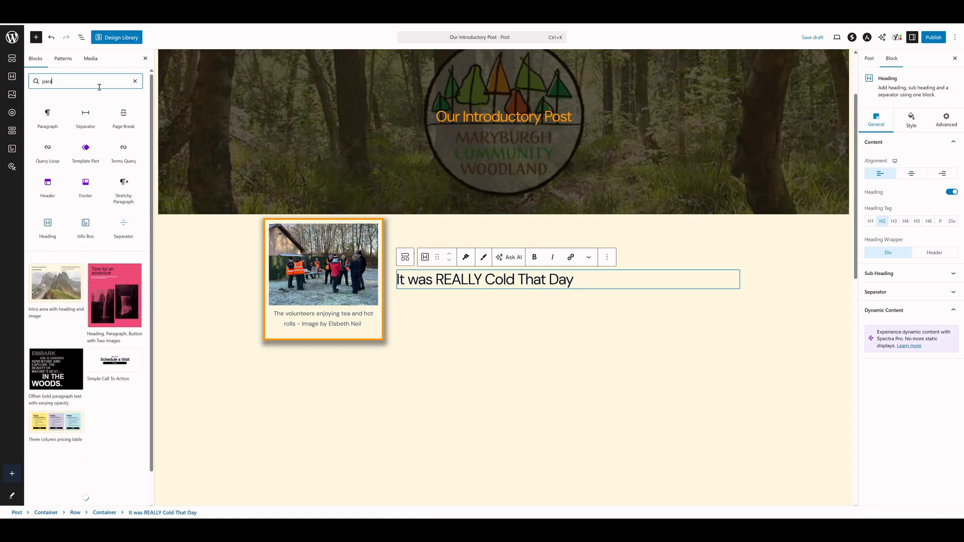
{"action": "mouse_move", "coordinate": [47, 114]}
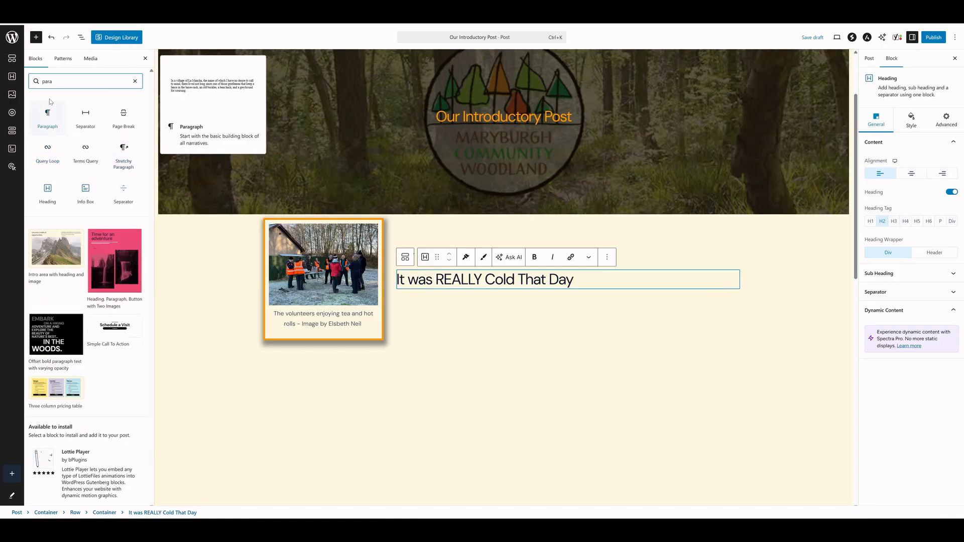
{"action": "mouse_move", "coordinate": [47, 115]}
{"action": "left_mouse_down"}
{"action": "mouse_move", "coordinate": [239, 301]}
{"action": "mouse_move", "coordinate": [536, 267]}
{"action": "left_mouse_up"}
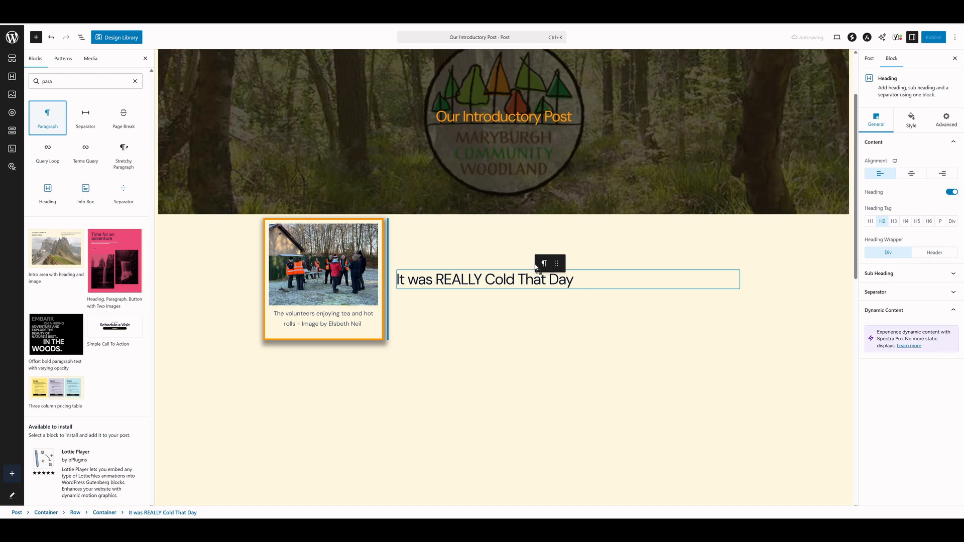
{"action": "left_click_drag", "start_coordinate": [536, 268], "coordinate": [537, 273]}
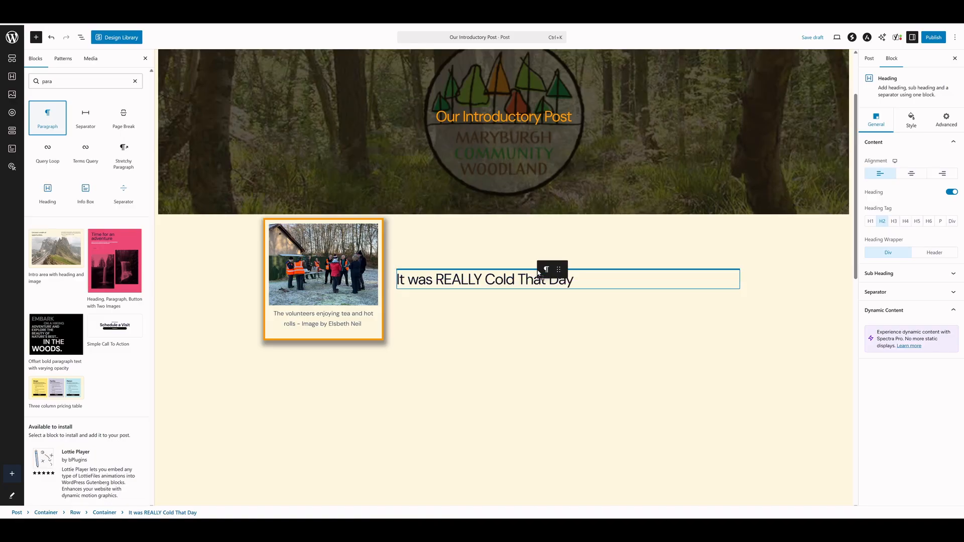
{"action": "left_click_drag", "start_coordinate": [538, 274], "coordinate": [541, 287]}
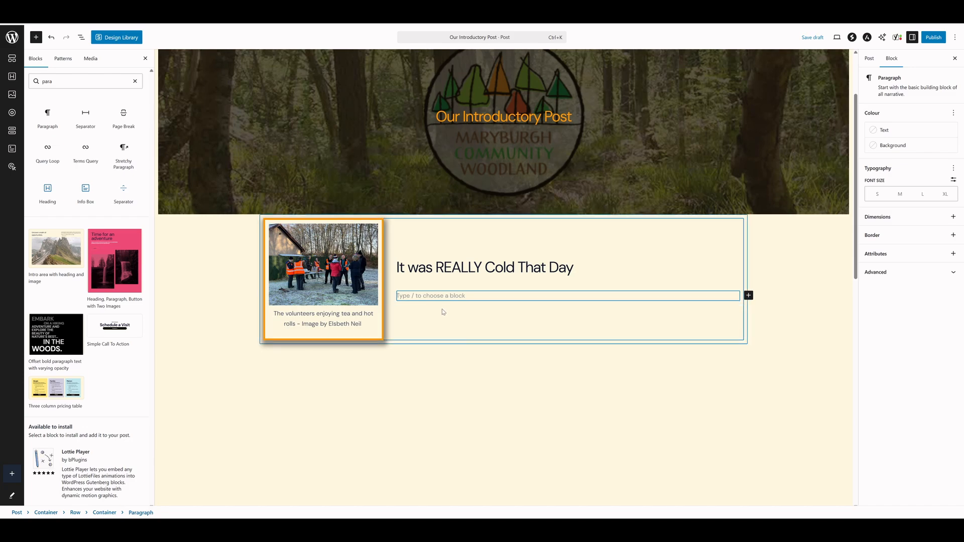
{"action": "type", "text": "By the end of the morning, the volunteers made their way down to the open area at Birch drive for a well deserved cup of hot tea or coffee and hot rolls. The Maryburgh Community Woodland Group would once again like to thank all the volunteers who braved the cold weather to help with the tidy up."}
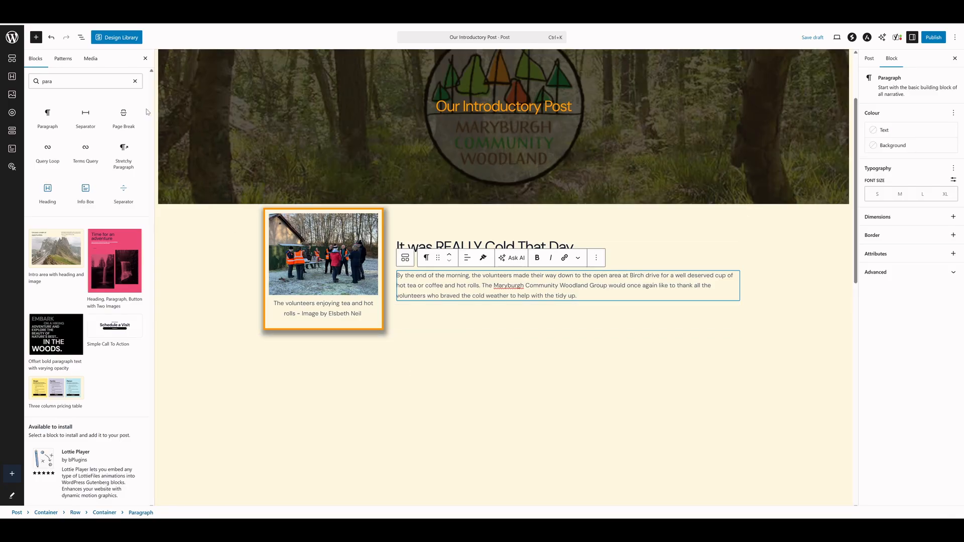
Insert a single-column Spectra Container below the two-column section and set its container width to Boxed
{"action": "left_click", "coordinate": [135, 83]}
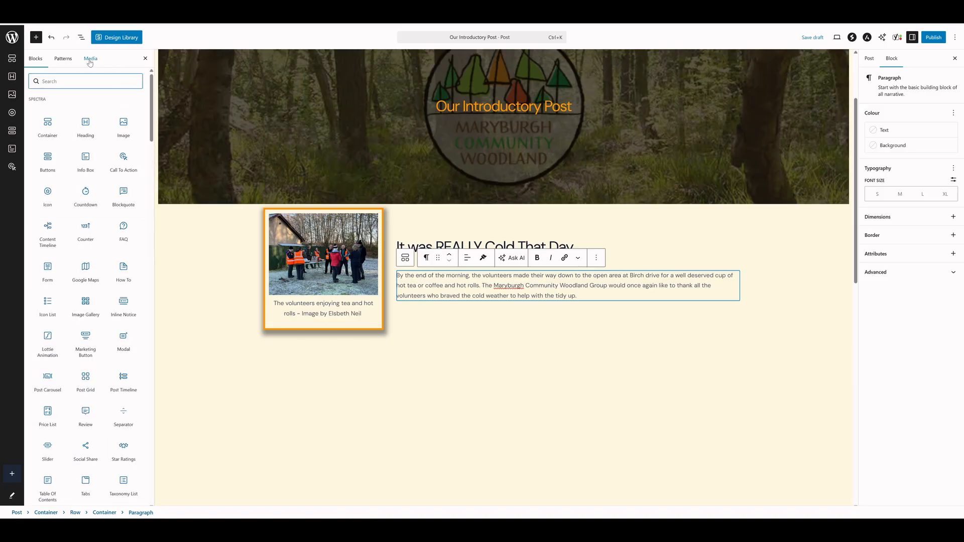
{"action": "mouse_move", "coordinate": [48, 123]}
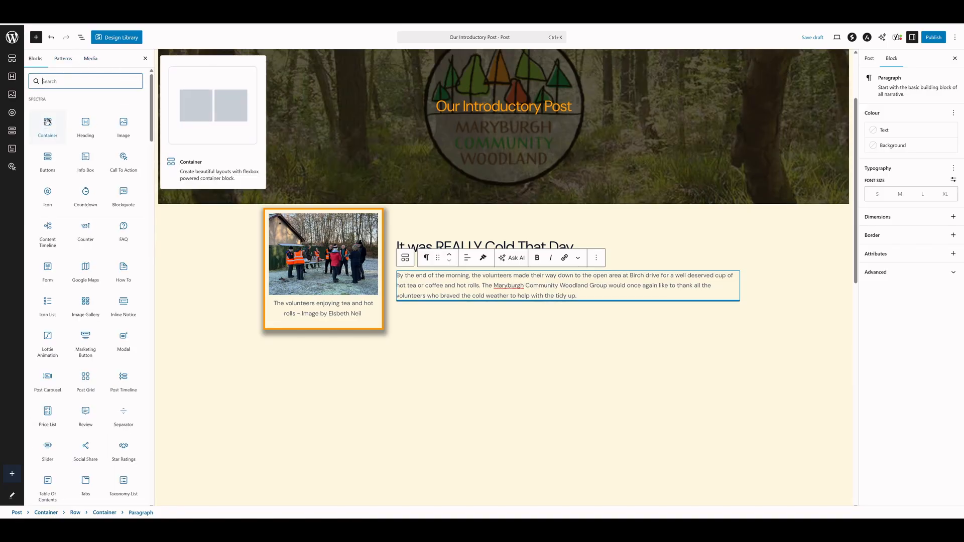
{"action": "left_click_drag", "start_coordinate": [47, 122], "coordinate": [401, 355]}
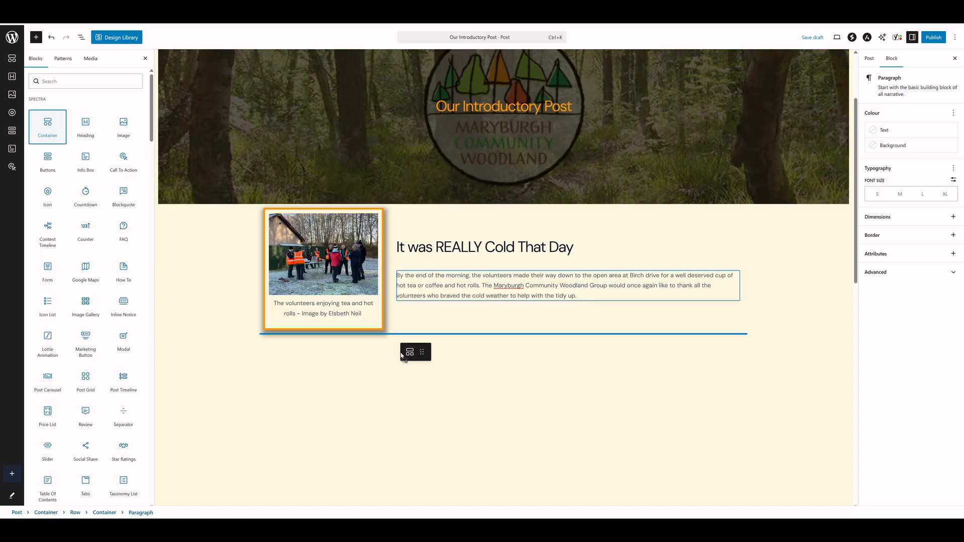
{"action": "left_click_drag", "start_coordinate": [401, 355], "coordinate": [402, 355]}
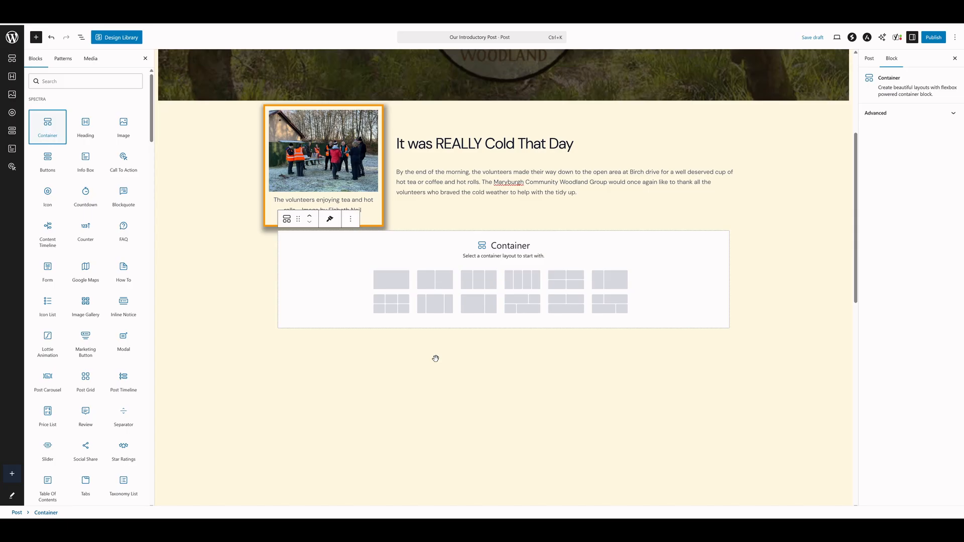
{"action": "left_click", "coordinate": [392, 282]}
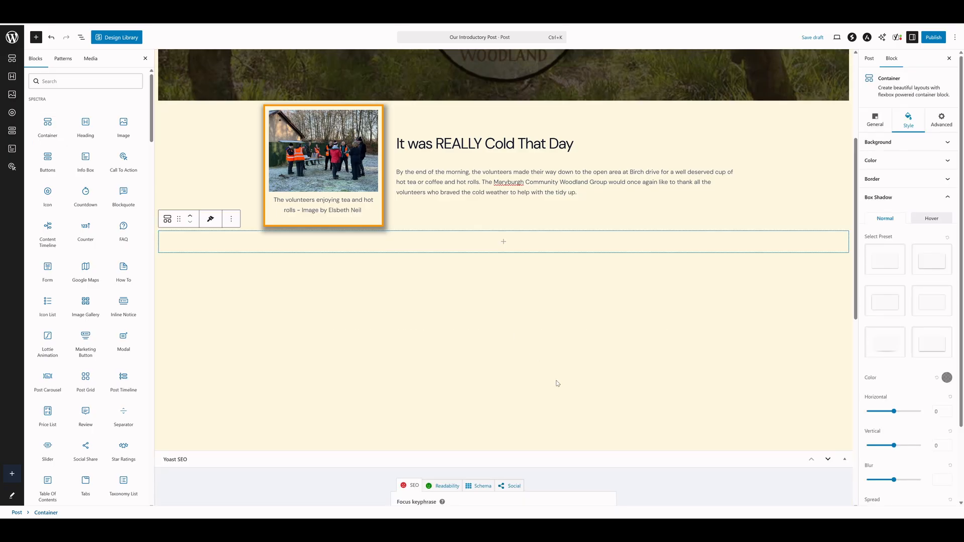
{"action": "left_click", "coordinate": [879, 124]}
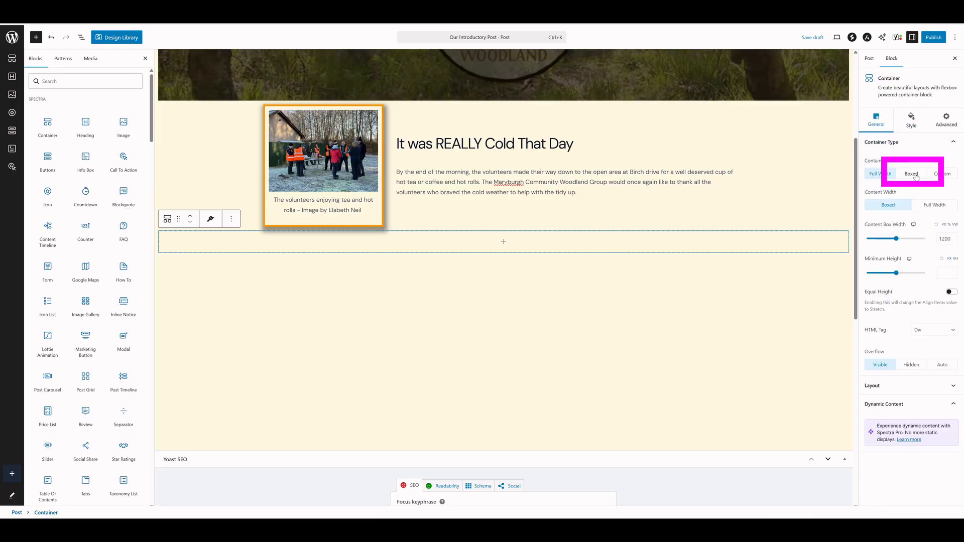
{"action": "left_click", "coordinate": [913, 174]}
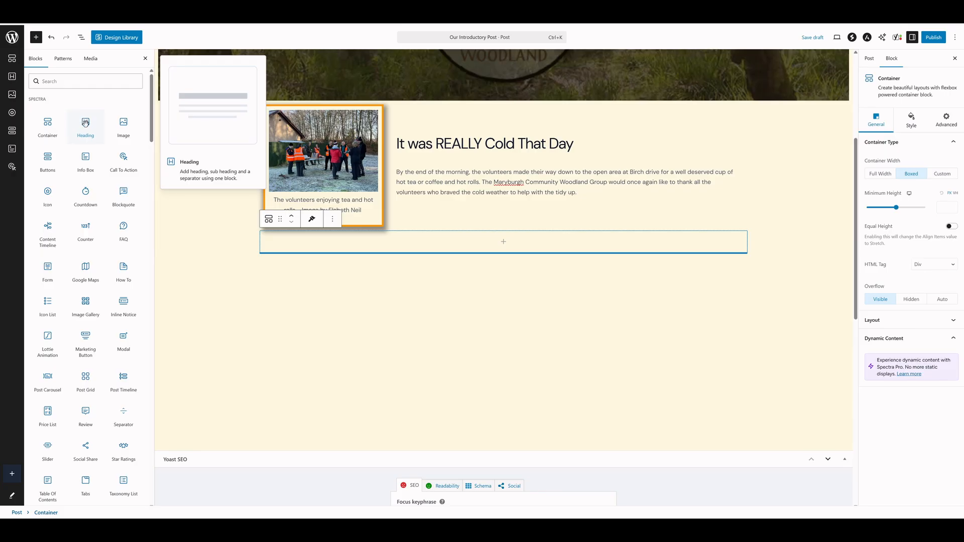
Add a Spectra Heading block inside the new boxed container with the text "What We Did All Day"
{"action": "left_click_drag", "start_coordinate": [85, 125], "coordinate": [471, 239]}
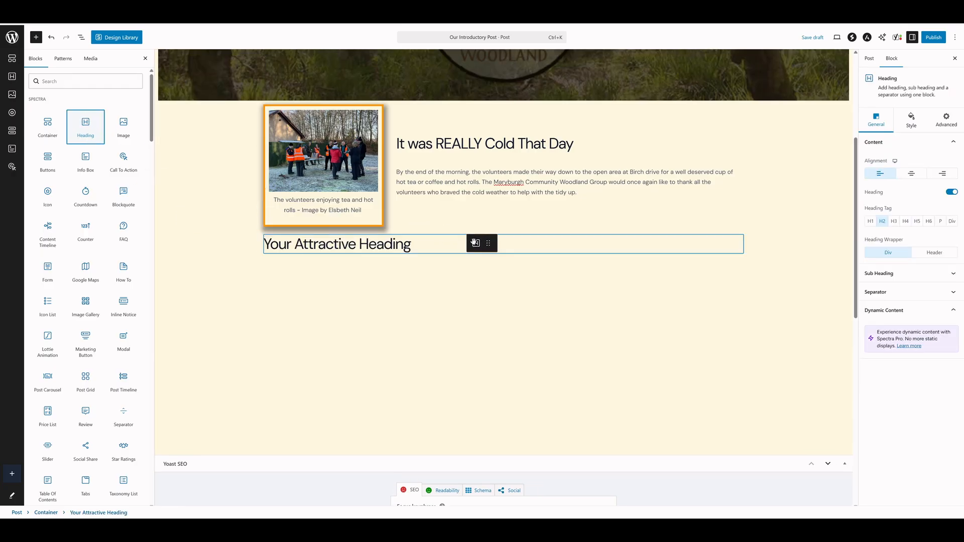
{"action": "scroll", "coordinate": [649, 453], "scroll_direction": "up", "scroll_amount": 1}
{"action": "left_click_drag", "start_coordinate": [412, 280], "coordinate": [286, 271]}
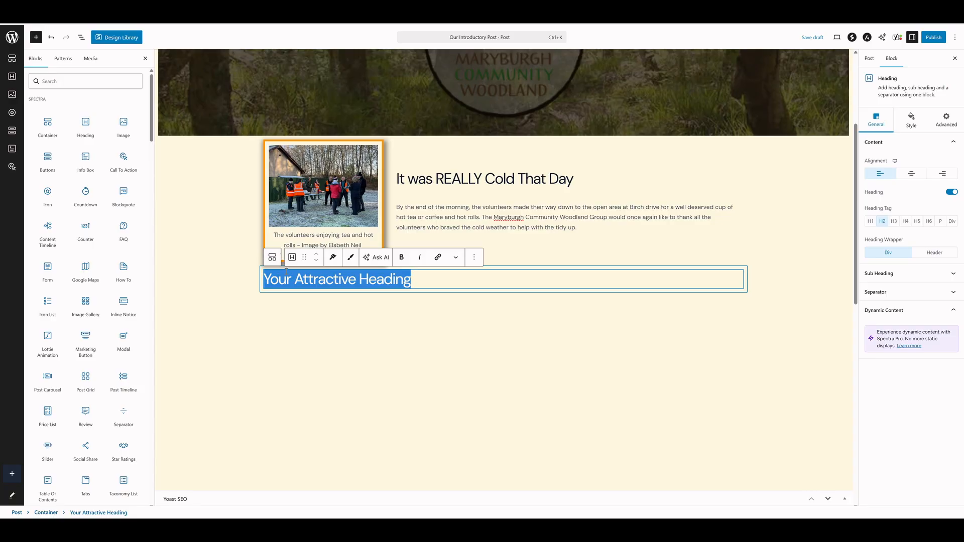
{"action": "type", "text": "What We Did All Day"}
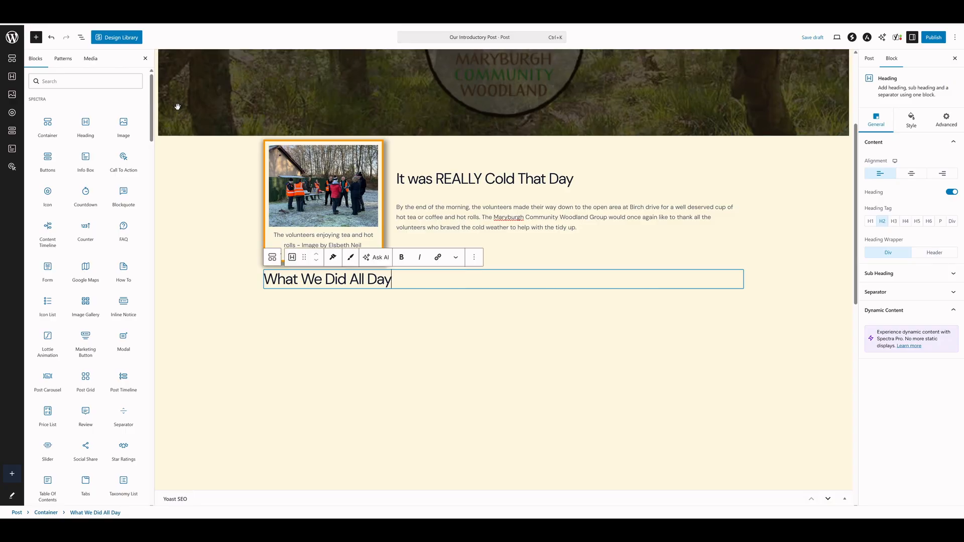
Add a Paragraph block under "What We Did All Day" beginning "On a very cold day on Saturday 8th February", and save the post draft
{"action": "left_click", "coordinate": [98, 82]}
{"action": "type", "text": "para"}
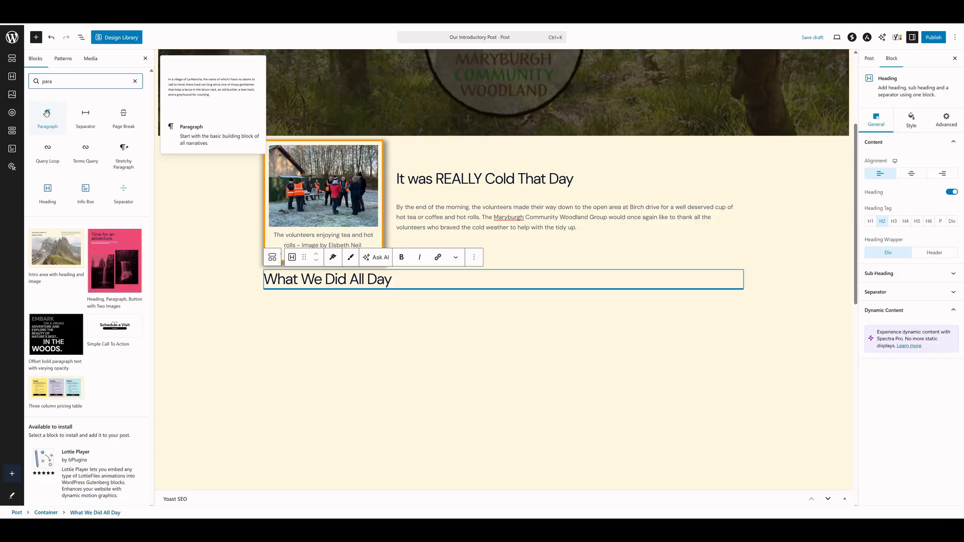
{"action": "left_click_drag", "start_coordinate": [48, 116], "coordinate": [438, 287]}
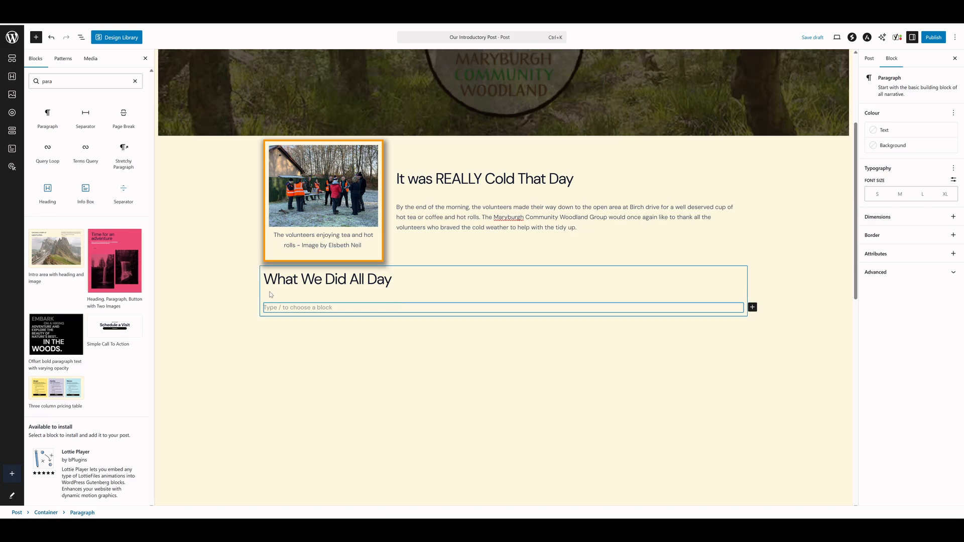
{"action": "type", "text": "On a very cold day on Saturday 8th February once again 13 volunteers including a younger member from the local community in the Community woodland continued with the clean-up of the core paths and the large rhododendron ponticum at the southwestern corner of the woodland. Again, as with previous weeks, the volunteers split into two work groups. The first continued to reduce the size of the rhododendron ponticum, while the second group tidied up the brambles, gorse and beech trees at the sides of the core path leading to Dunglass road. Once again, the core path was cleared back about 2 metres so that it will be easier to scrape and reinstate the original path. With the help of a younger member of the community, a small oak tree was relocated to a safer area away from the core path."}
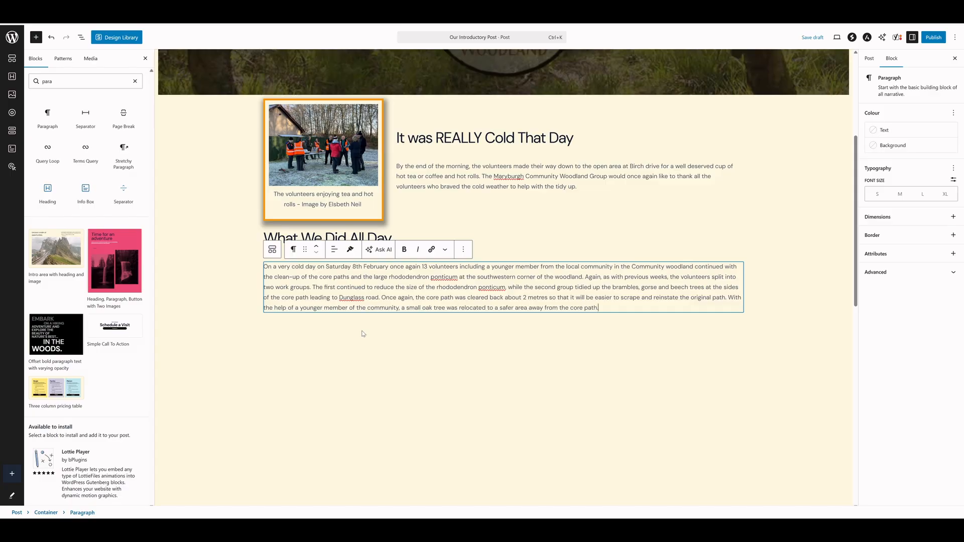
{"action": "left_click", "coordinate": [402, 375]}
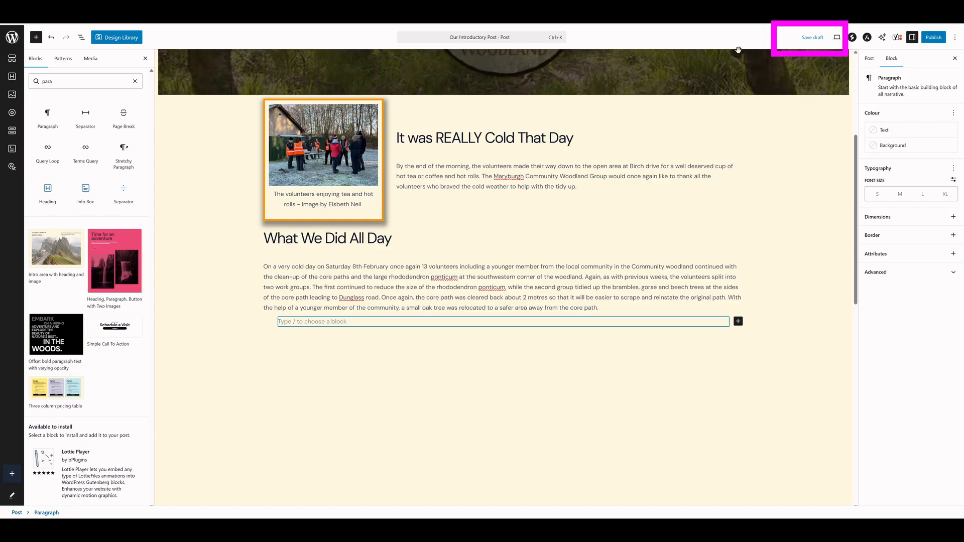
{"action": "left_click", "coordinate": [808, 39]}
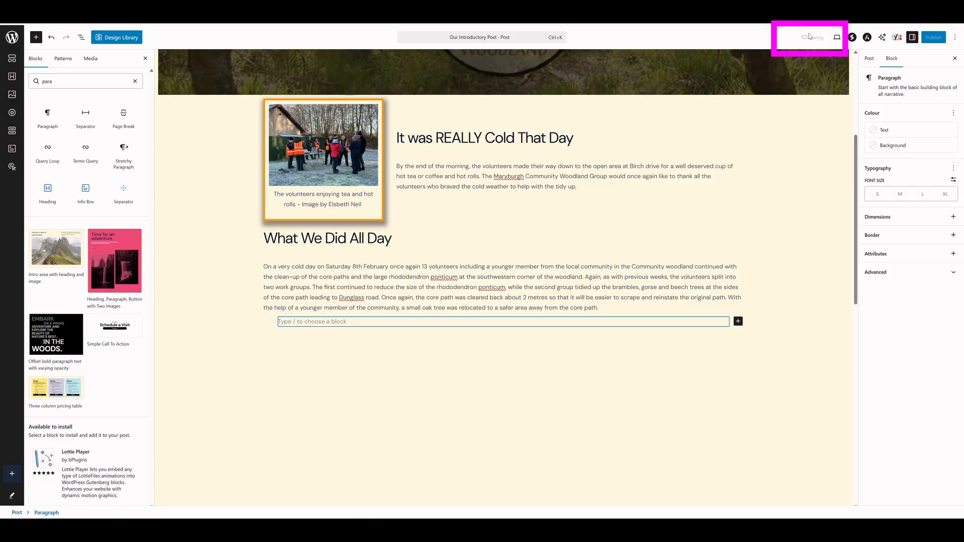